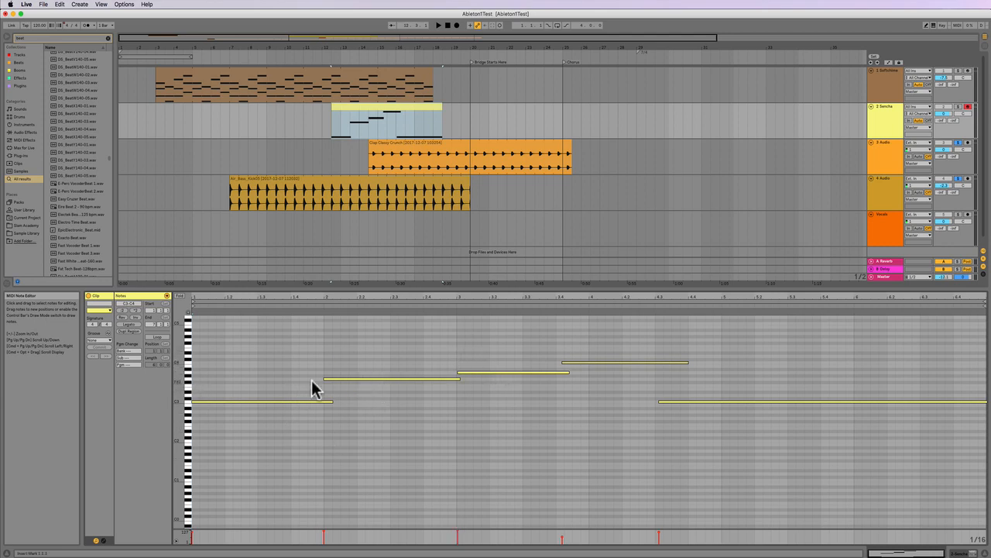
Raise the first note of the Sencha clip by one semitone to C#3
{"action": "scroll", "coordinate": [271, 405], "scroll_direction": "down", "scroll_amount": 1}
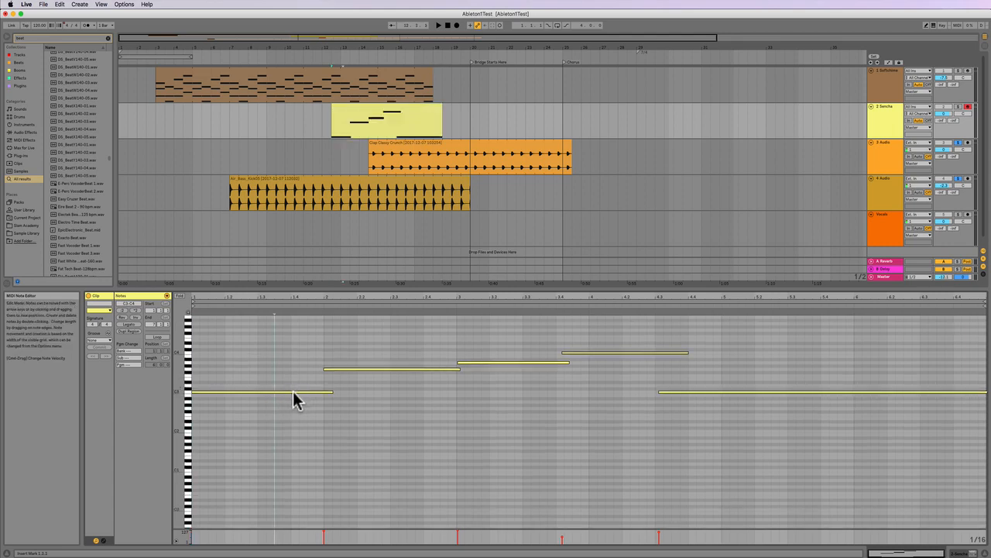
{"action": "left_click", "coordinate": [293, 392]}
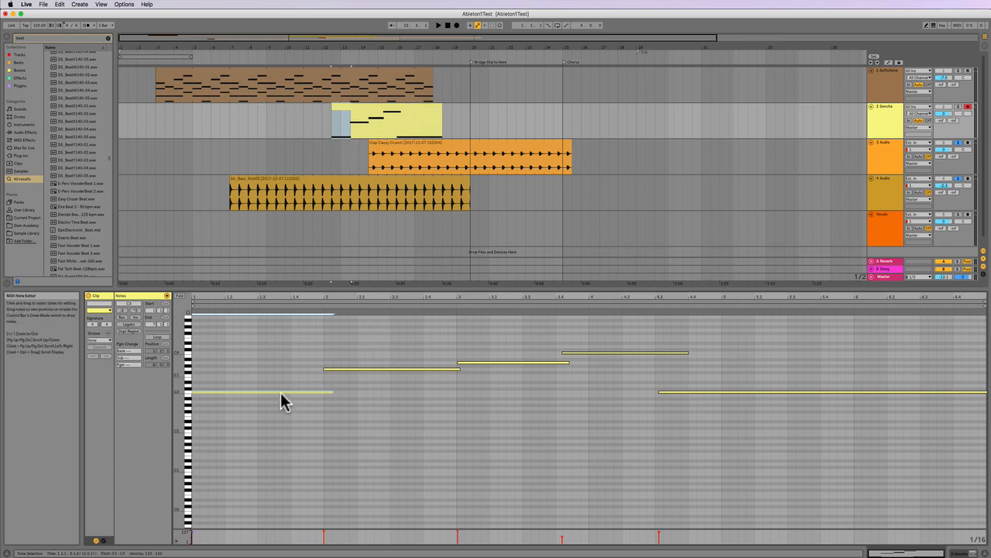
{"action": "key", "text": "Up"}
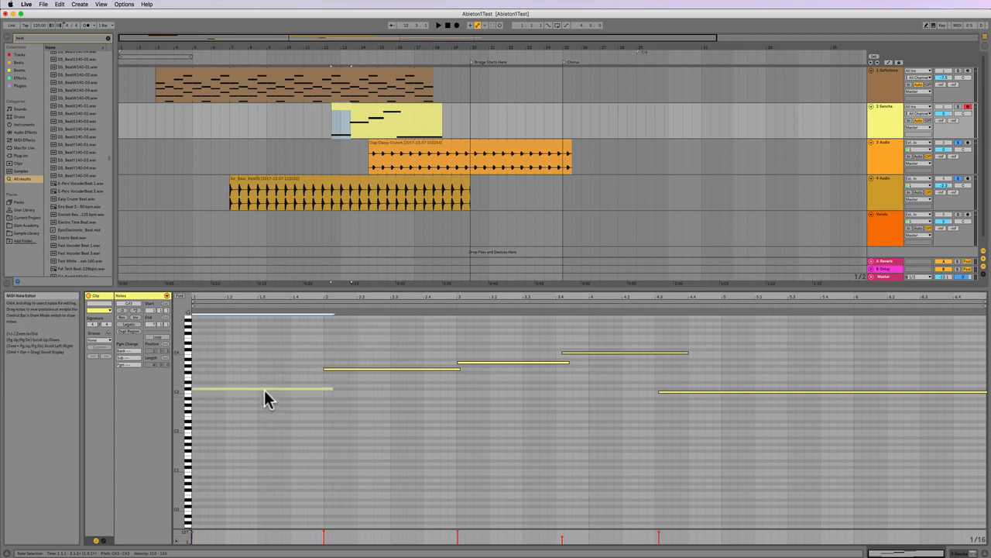
Nudge the first note later along the grid and bring it back to the start of the clip
{"action": "key", "text": "Right"}
{"action": "key", "text": "Right"}
{"action": "key", "text": "Right"}
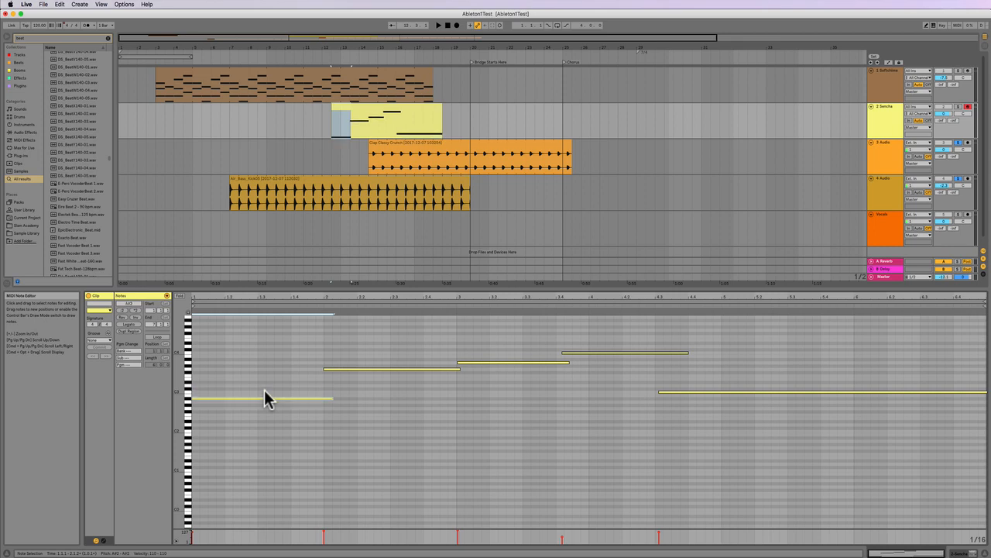
{"action": "key", "text": "Right"}
{"action": "key", "text": "Right"}
{"action": "key", "text": "Right"}
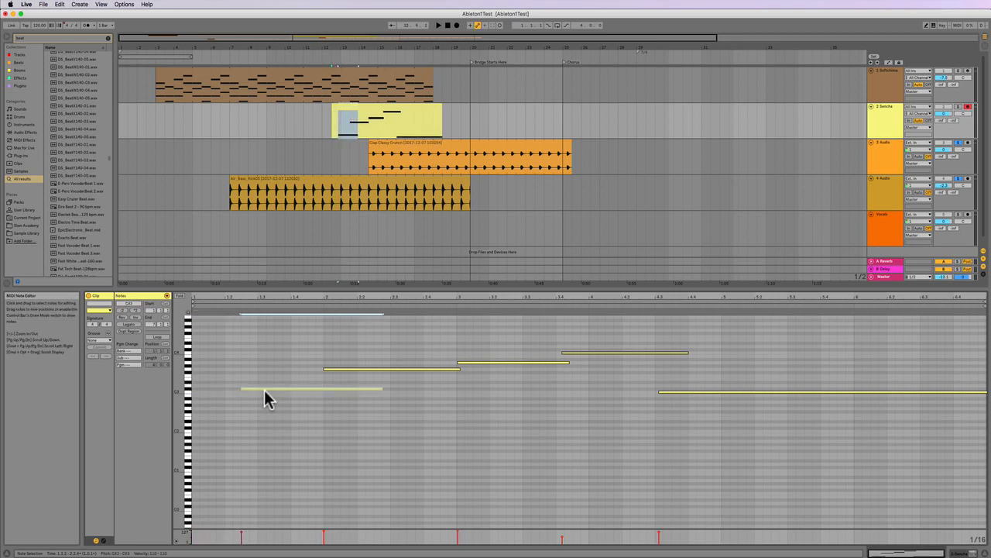
{"action": "key", "text": "Left"}
{"action": "key", "text": "Left"}
{"action": "key", "text": "Left"}
{"action": "key", "text": "Left"}
{"action": "key", "text": "Left"}
{"action": "key", "text": "Left"}
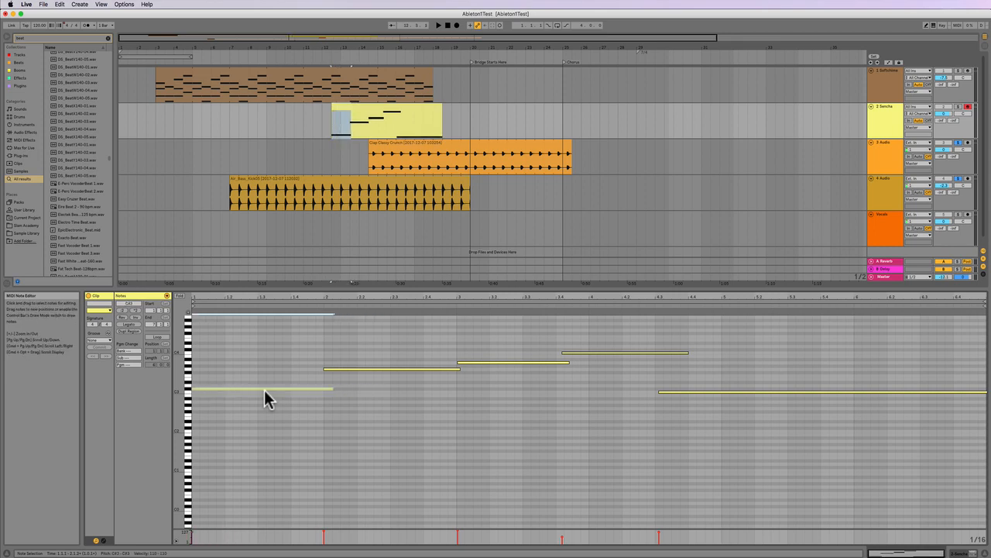
Lengthen and shorten the first note in grid increments until it ends exactly at bar 2
{"action": "key", "text": "shift+Right"}
{"action": "key", "text": "shift+Right"}
{"action": "key", "text": "shift+Right"}
{"action": "key", "text": "shift+Right"}
{"action": "key", "text": "shift+Right"}
{"action": "key", "text": "shift+Right"}
{"action": "key", "text": "shift+Right"}
{"action": "key", "text": "shift+Right"}
{"action": "key", "text": "shift+Right"}
{"action": "key", "text": "shift+Right"}
{"action": "key", "text": "shift+Right"}
{"action": "key", "text": "shift+Left"}
{"action": "key", "text": "shift+Left"}
{"action": "key", "text": "shift+Left"}
{"action": "key", "text": "shift+Left"}
{"action": "key", "text": "shift+Left"}
{"action": "key", "text": "shift+Left"}
{"action": "key", "text": "shift+Left"}
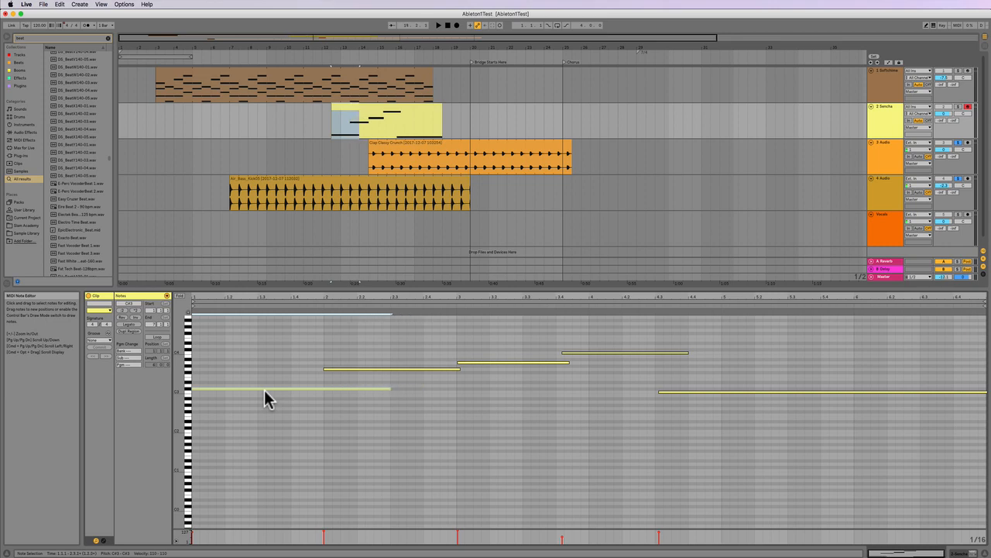
{"action": "key", "text": "shift+Left"}
{"action": "key", "text": "shift+Left"}
{"action": "key", "text": "shift+Left"}
{"action": "key", "text": "shift+Left"}
{"action": "key", "text": "shift+Left"}
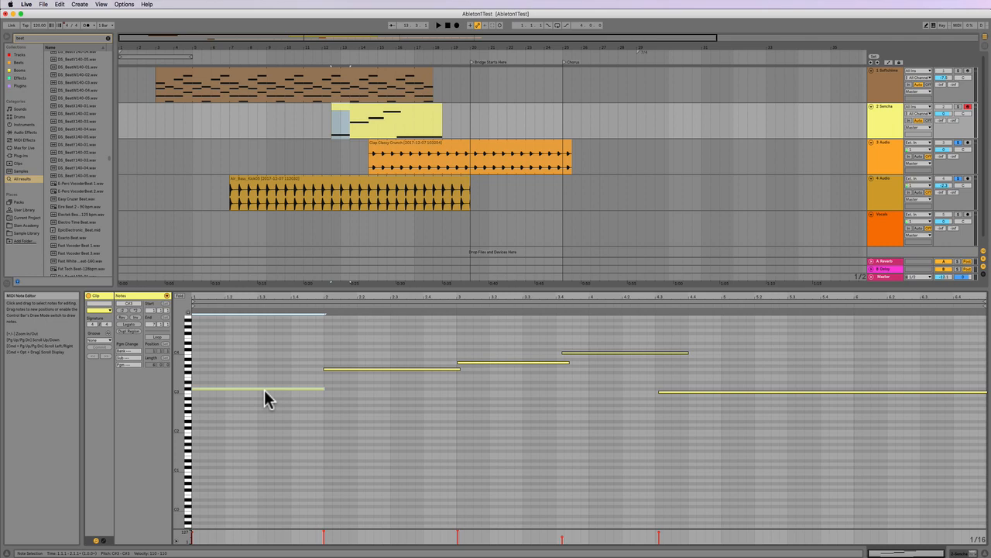
Transpose the first note up and down by octaves, return it to C#3, and deselect it
{"action": "key", "text": "shift+Up"}
{"action": "key", "text": "shift+Down"}
{"action": "key", "text": "shift+Down"}
{"action": "key", "text": "shift+Down"}
{"action": "key", "text": "shift+Up"}
{"action": "key", "text": "shift+Up"}
{"action": "key", "text": "shift+Up"}
{"action": "key", "text": "shift+Up"}
{"action": "key", "text": "shift+Down"}
{"action": "key", "text": "shift+Down"}
{"action": "key", "text": "shift+Down"}
{"action": "key", "text": "shift+Up"}
{"action": "key", "text": "shift+Up"}
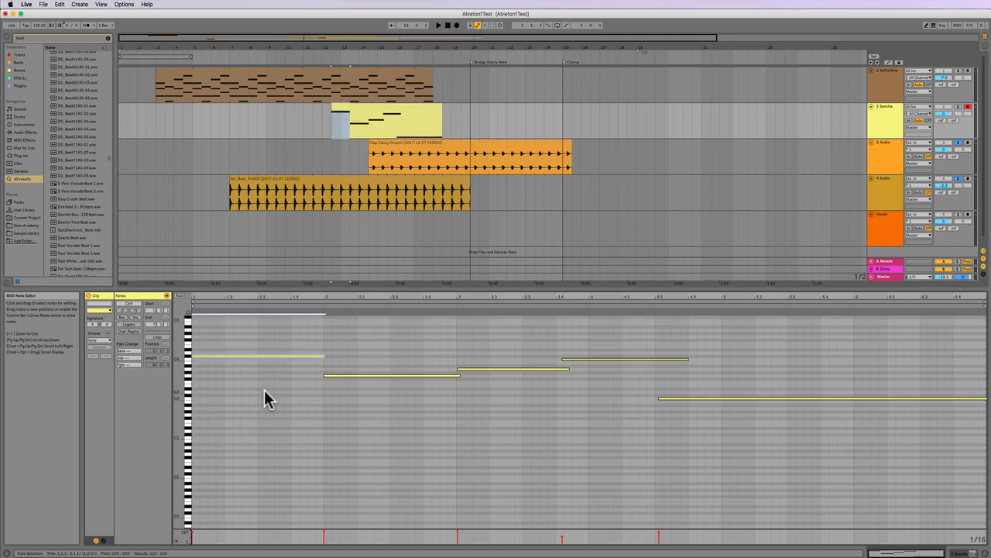
{"action": "key", "text": "shift+Down"}
{"action": "left_click", "coordinate": [264, 390]}
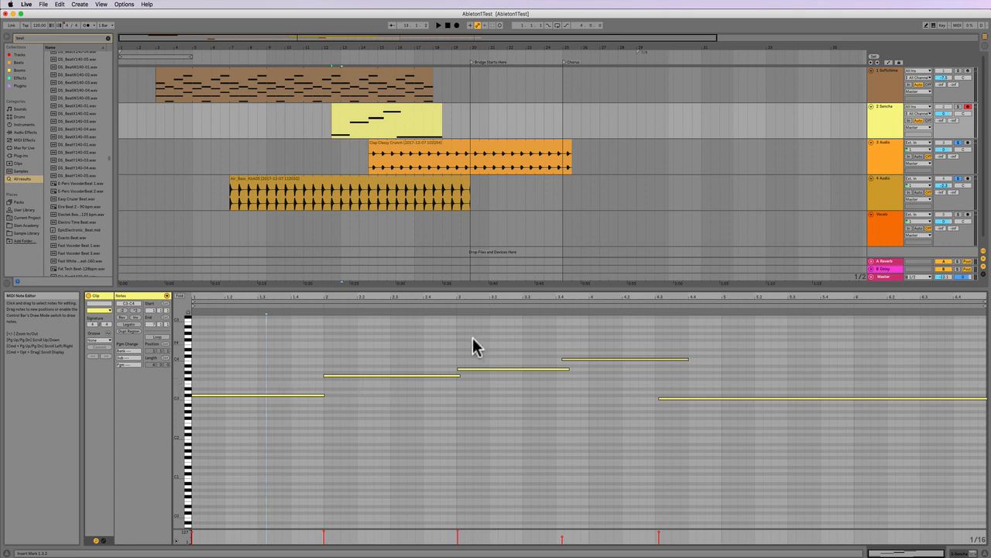
Solo the Sencha track and play its MIDI clip from the beginning
{"action": "left_click_drag", "start_coordinate": [458, 297], "coordinate": [442, 274]}
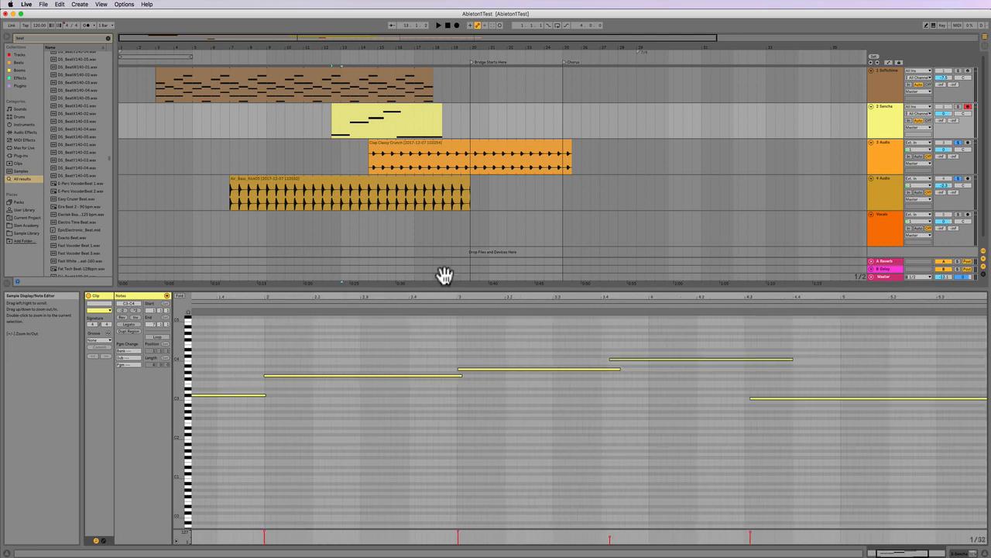
{"action": "left_click", "coordinate": [381, 107]}
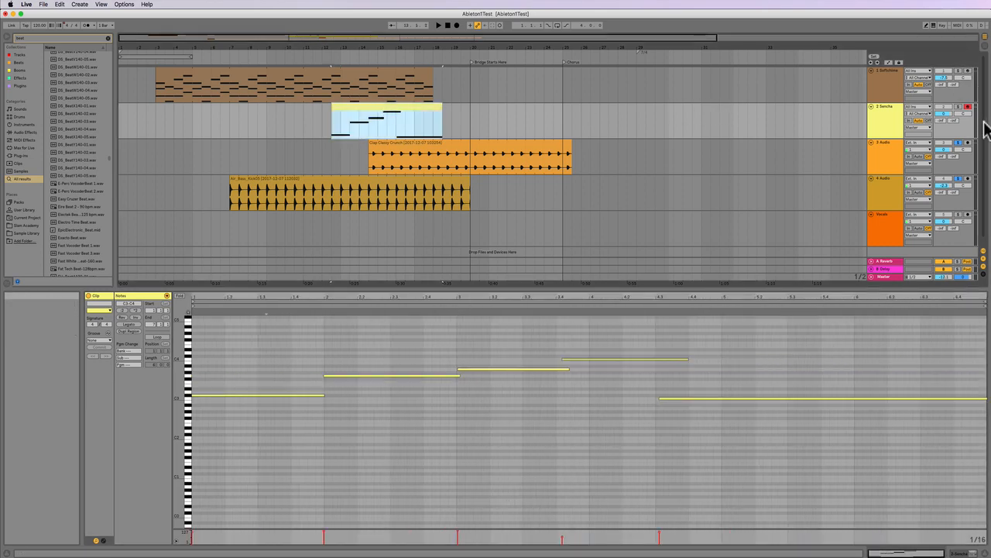
{"action": "left_click", "coordinate": [958, 107]}
{"action": "key", "text": "space"}
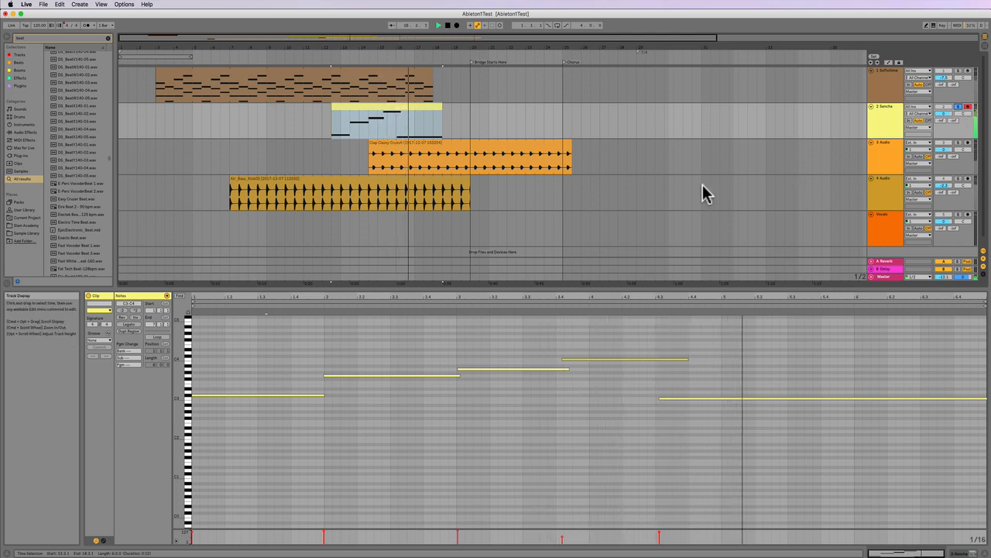
{"action": "key", "text": "space"}
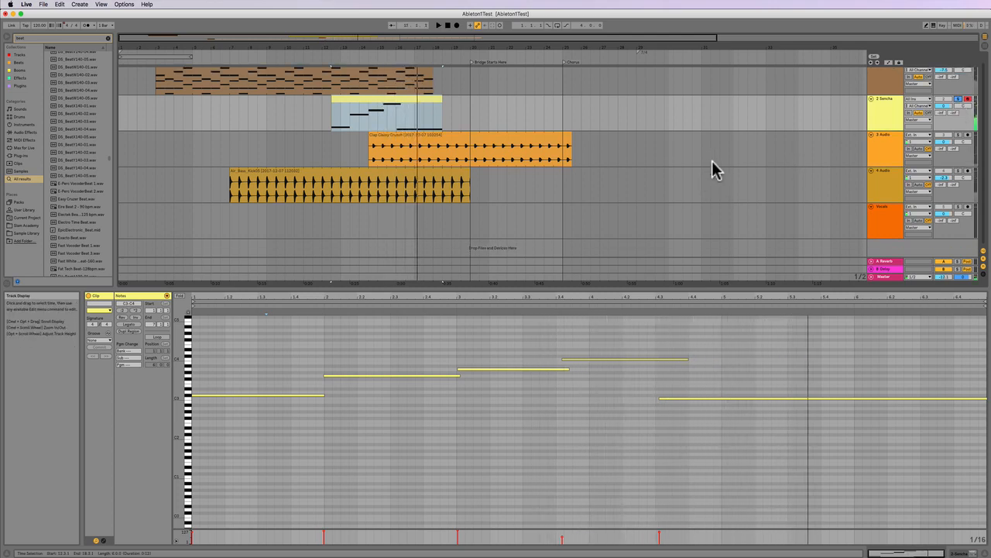
Try to align the start of the third note with bar 3, and undo the move
{"action": "scroll", "coordinate": [711, 164], "scroll_direction": "down", "scroll_amount": 1}
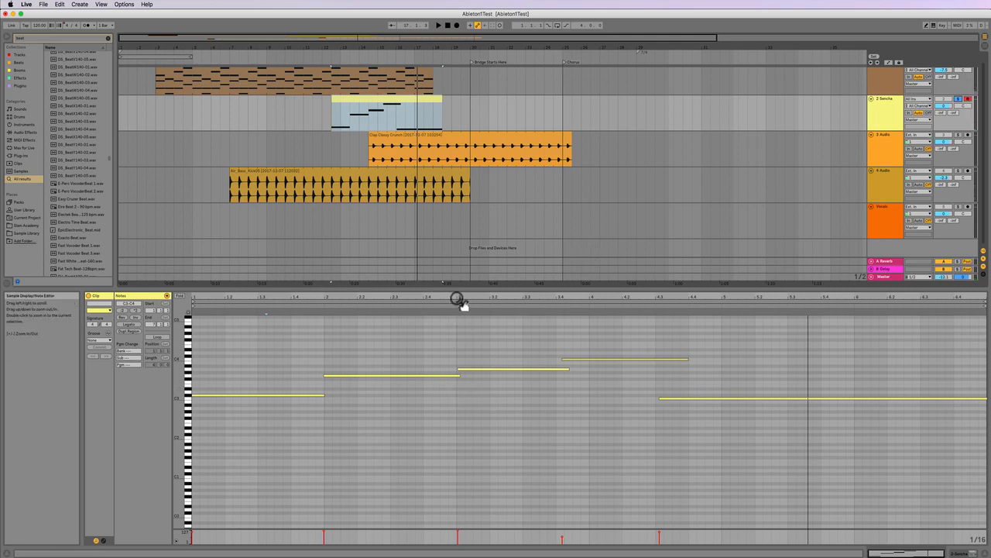
{"action": "left_click_drag", "start_coordinate": [460, 296], "coordinate": [460, 356]}
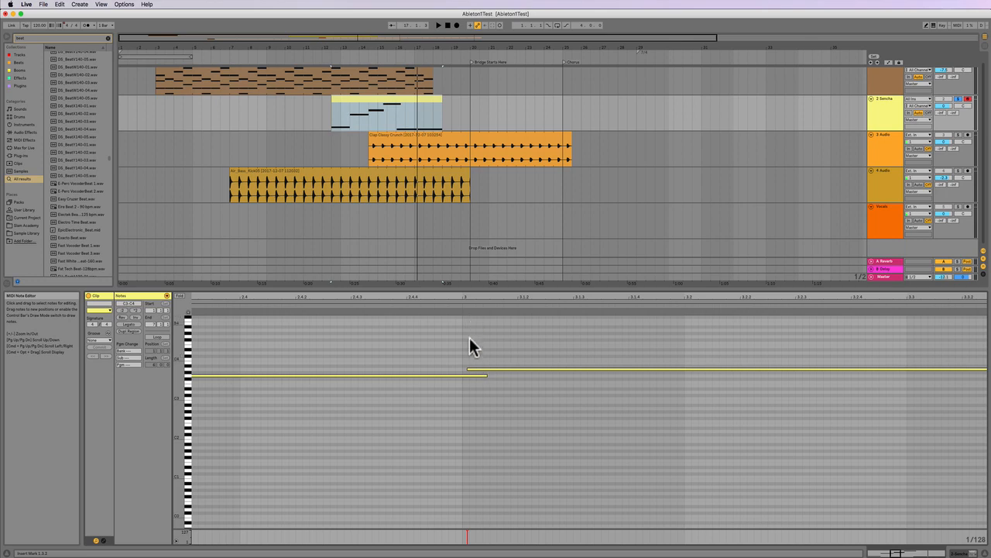
{"action": "left_click", "coordinate": [478, 367]}
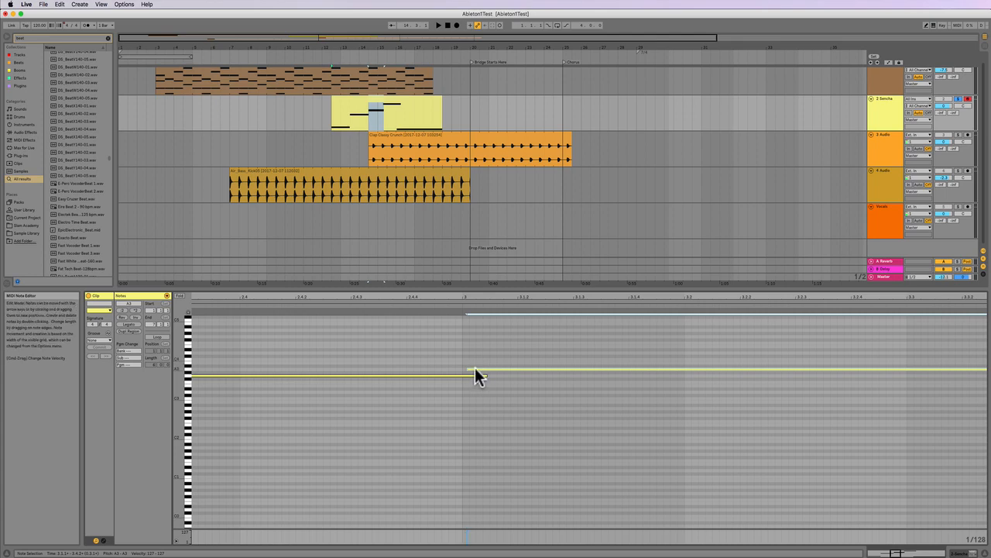
{"action": "left_click_drag", "start_coordinate": [475, 368], "coordinate": [470, 369]}
{"action": "key", "text": "super+z"}
{"action": "key", "text": "super+z"}
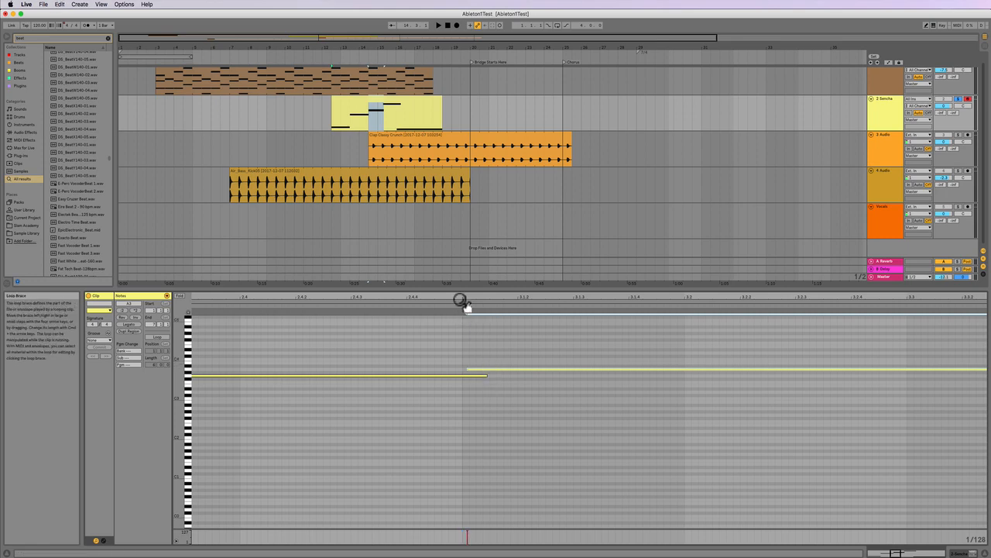
{"action": "mouse_move", "coordinate": [464, 297]}
{"action": "left_mouse_down"}
{"action": "mouse_move", "coordinate": [464, 318]}
{"action": "mouse_move", "coordinate": [459, 298]}
{"action": "left_mouse_up"}
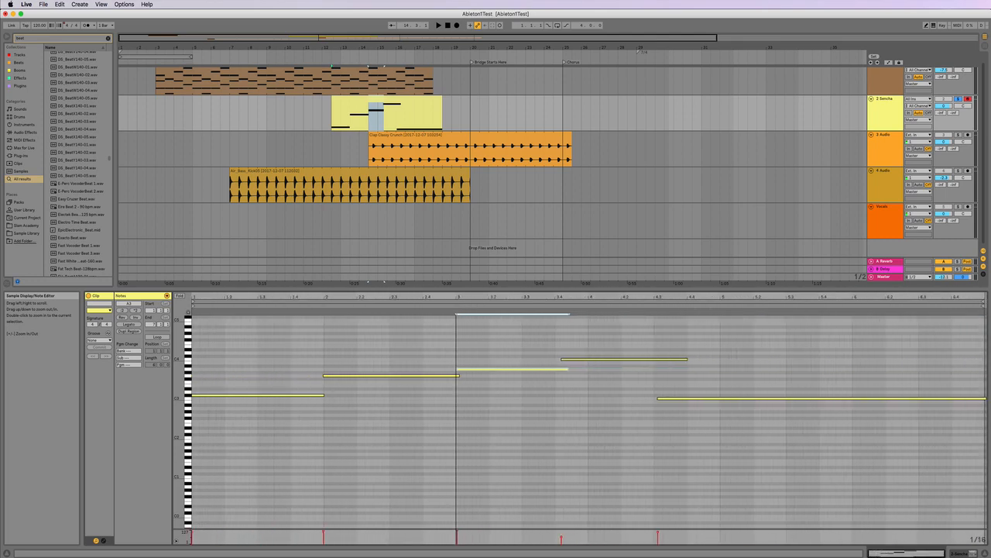
Select all notes in the Sencha clip and quantize them with the current quantize settings
{"action": "left_click", "coordinate": [474, 362]}
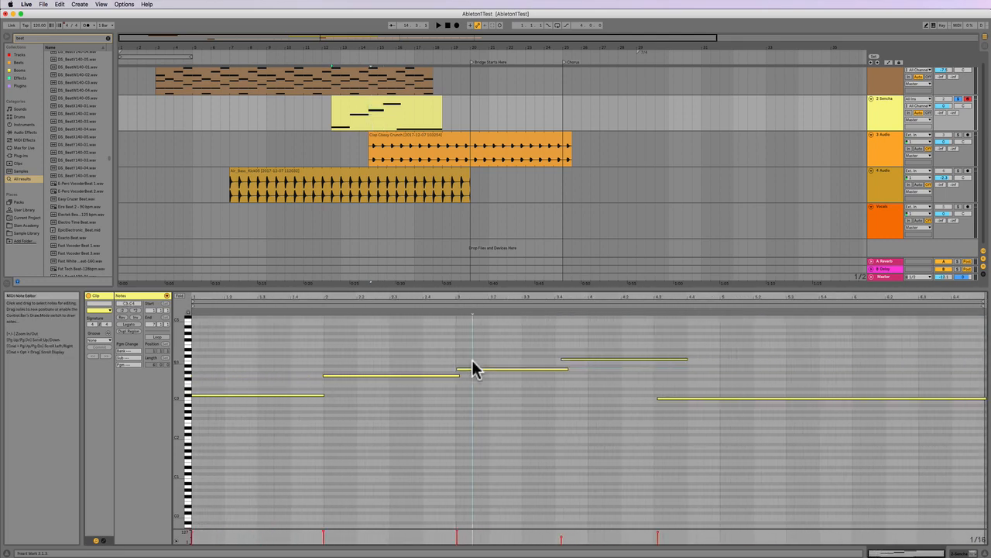
{"action": "left_click", "coordinate": [449, 361]}
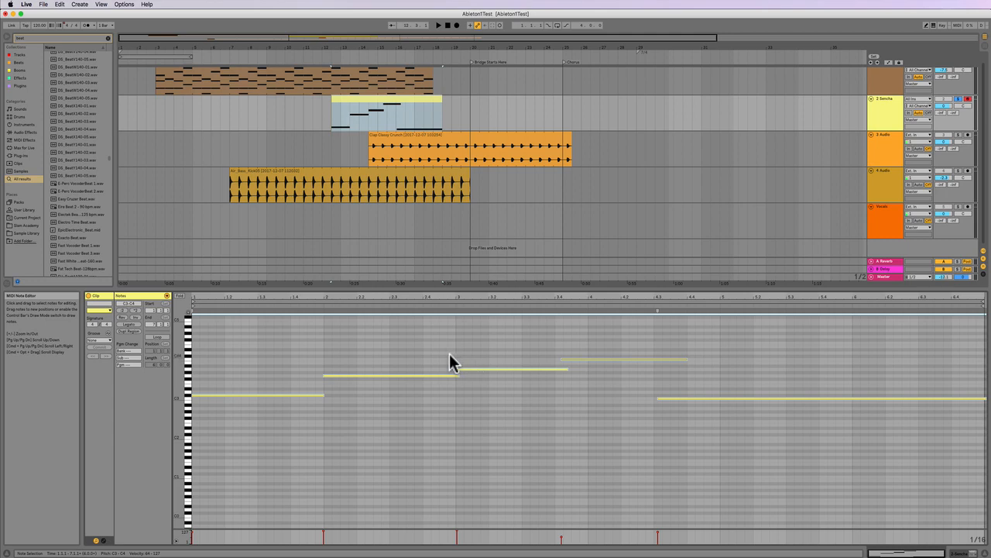
{"action": "left_click_drag", "start_coordinate": [243, 339], "coordinate": [807, 478]}
{"action": "right_click", "coordinate": [518, 342]}
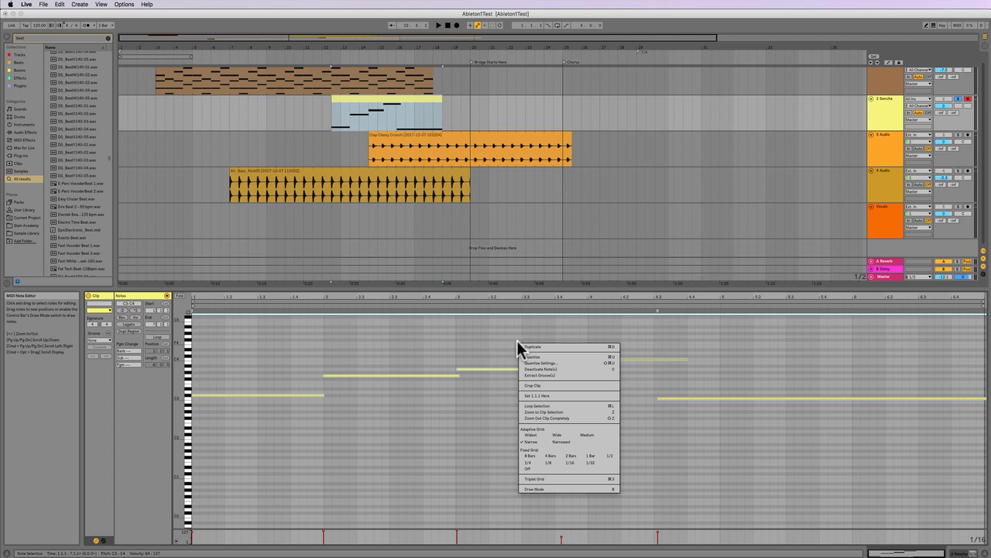
{"action": "left_click", "coordinate": [516, 340]}
{"action": "left_click", "coordinate": [515, 341], "text": "ctrl"}
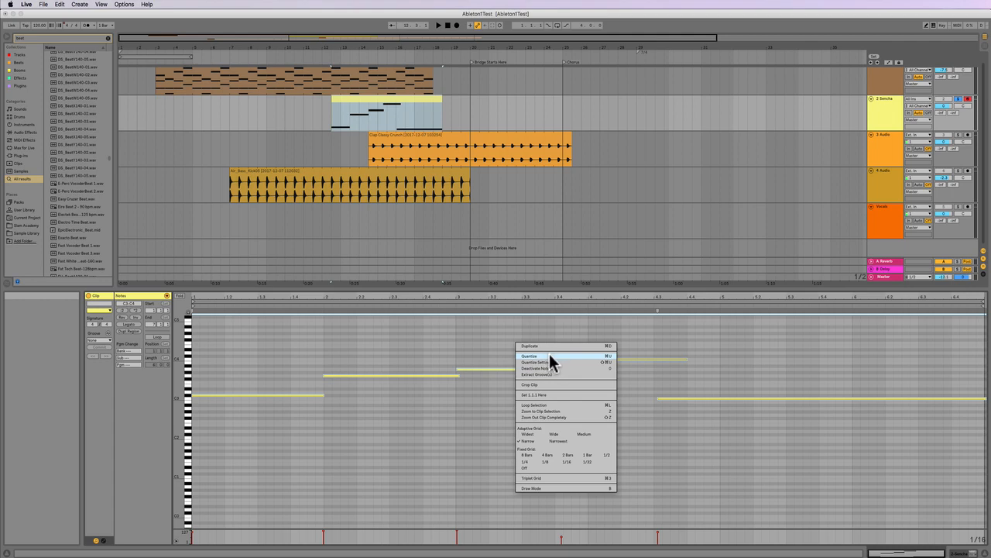
{"action": "left_click", "coordinate": [550, 356]}
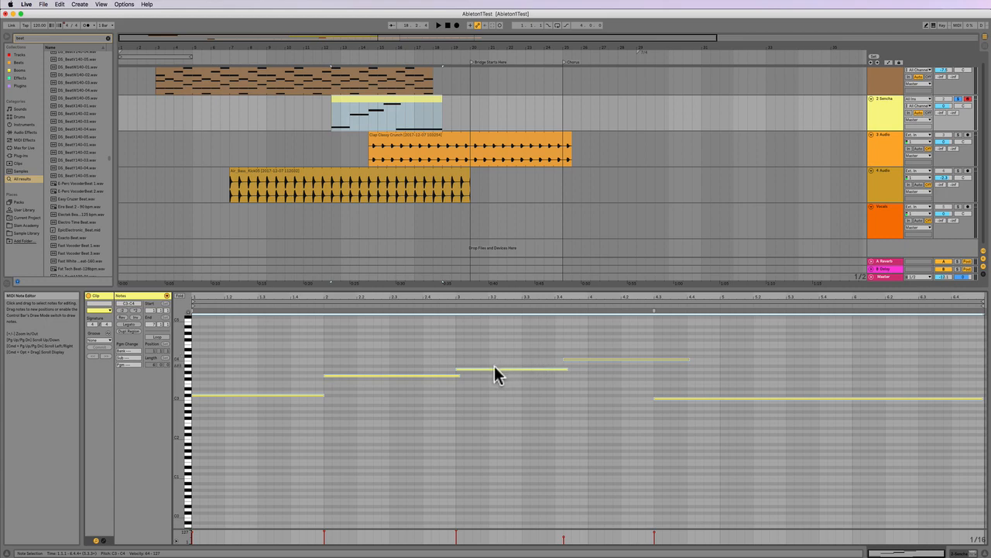
{"action": "mouse_move", "coordinate": [457, 299]}
{"action": "left_mouse_down"}
{"action": "mouse_move", "coordinate": [458, 364]}
{"action": "mouse_move", "coordinate": [458, 299]}
{"action": "left_mouse_up"}
{"action": "left_click", "coordinate": [368, 449]}
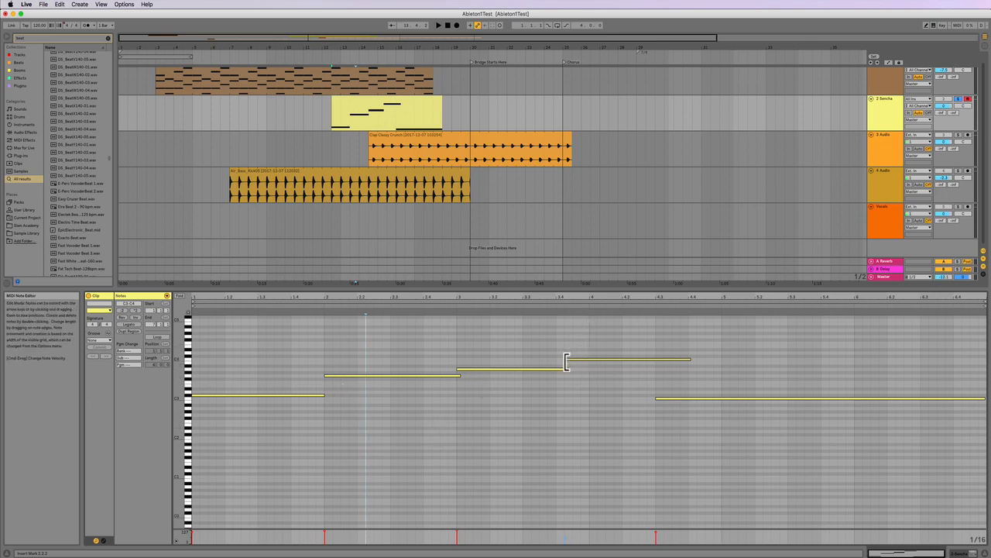
Quantize the fourth note's start to 1/8 at 100% through the quantize settings
{"action": "left_click_drag", "start_coordinate": [570, 298], "coordinate": [567, 322]}
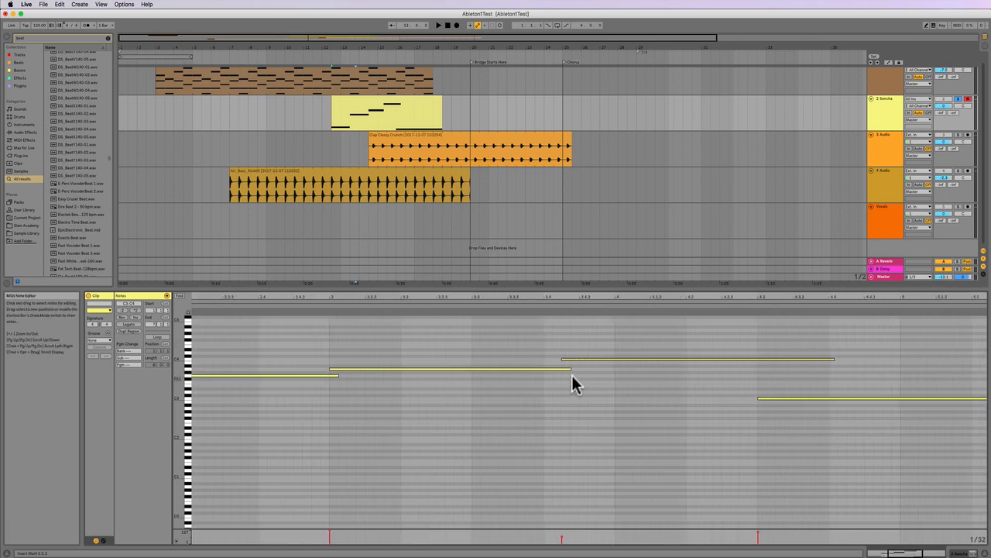
{"action": "left_click_drag", "start_coordinate": [568, 361], "coordinate": [542, 317]}
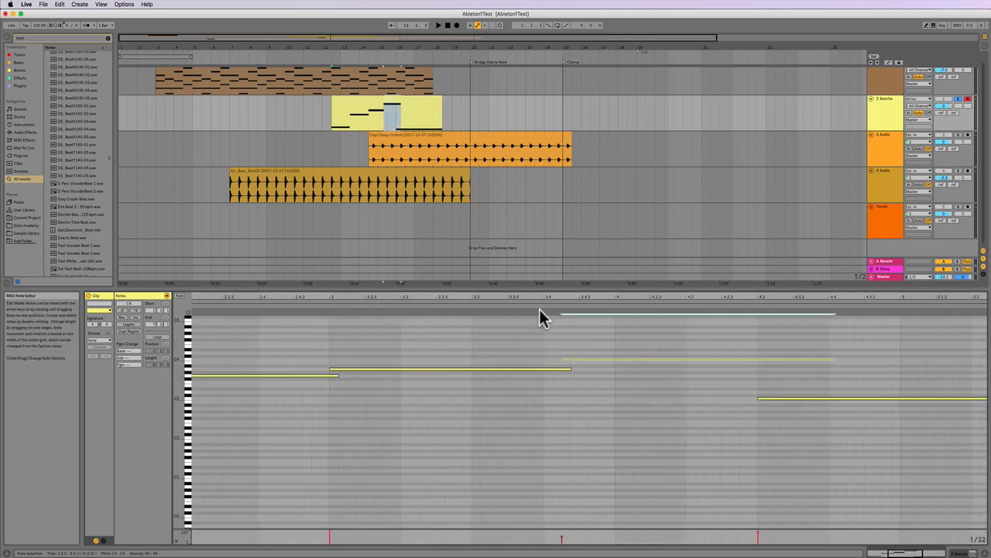
{"action": "right_click", "coordinate": [547, 357]}
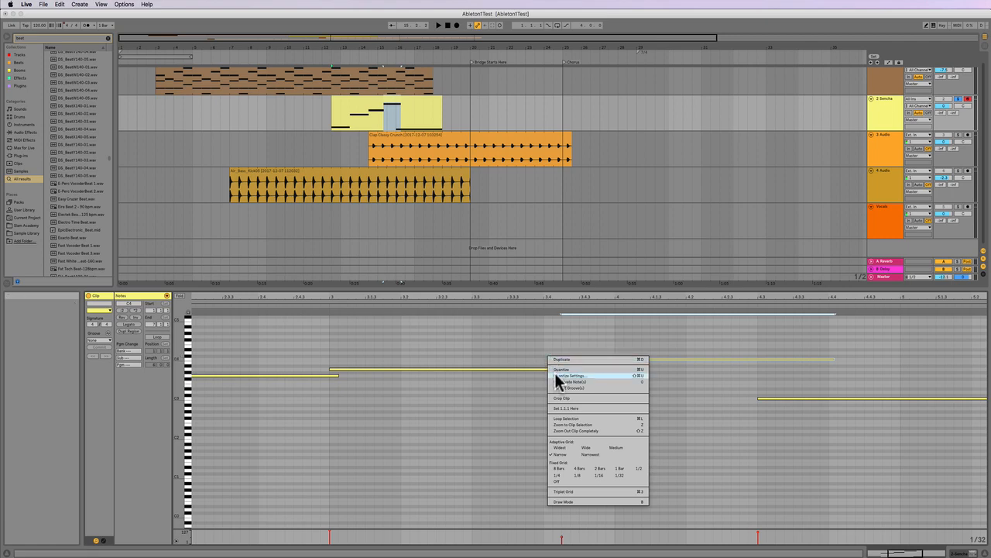
{"action": "left_click", "coordinate": [555, 374]}
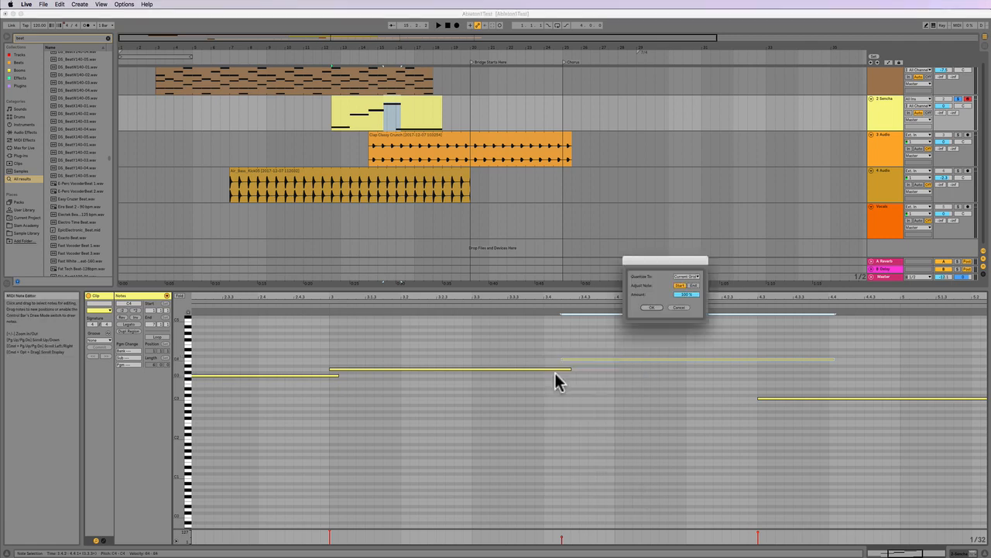
{"action": "left_click", "coordinate": [685, 277]}
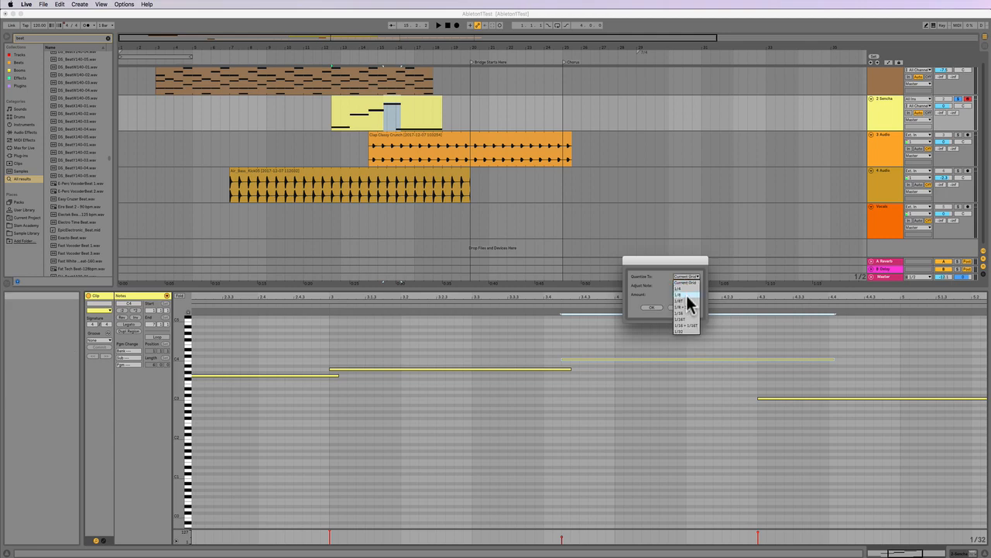
{"action": "left_click", "coordinate": [687, 296]}
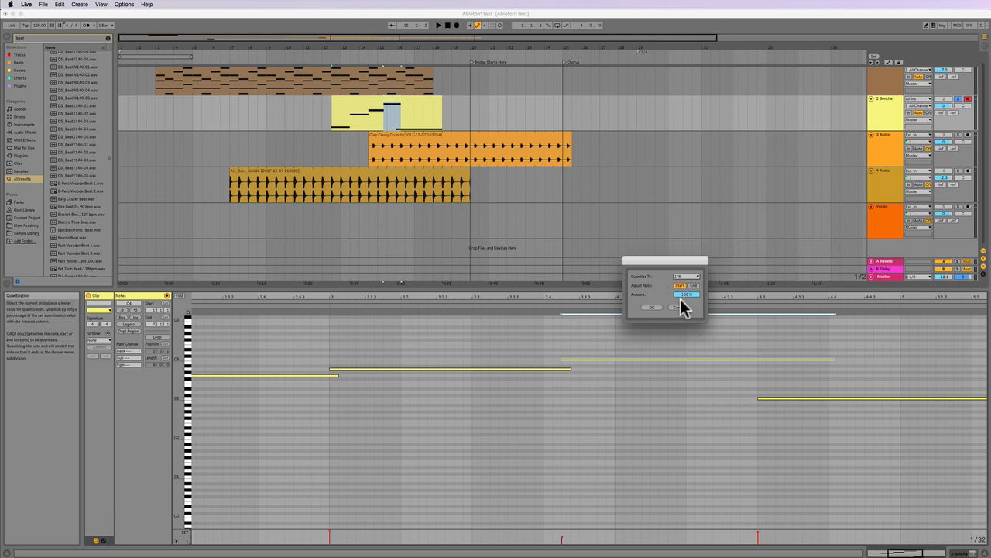
{"action": "left_click", "coordinate": [652, 307]}
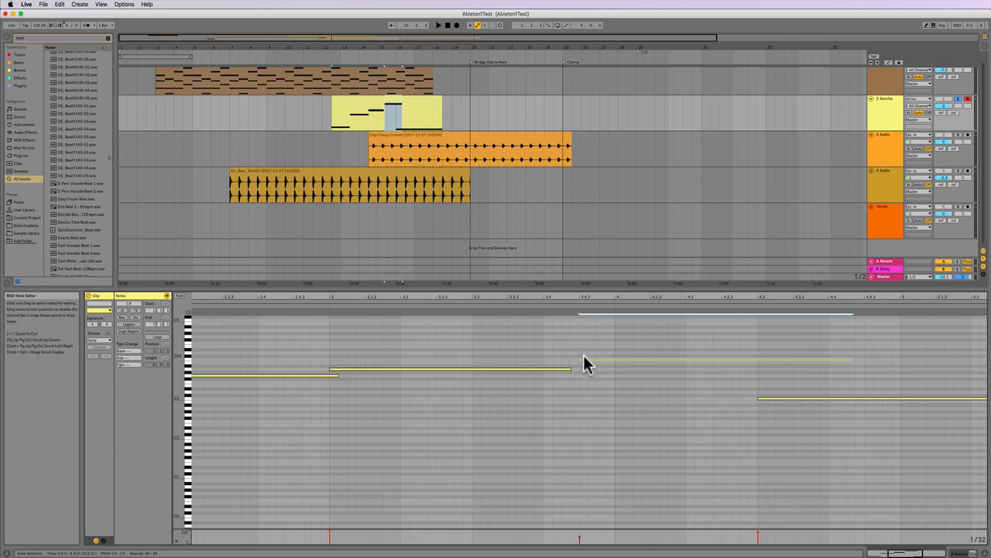
Move the fourth note earlier in grid increments so it starts on beat 3.4, and deselect it
{"action": "key", "text": "Left"}
{"action": "key", "text": "Left"}
{"action": "key", "text": "Left"}
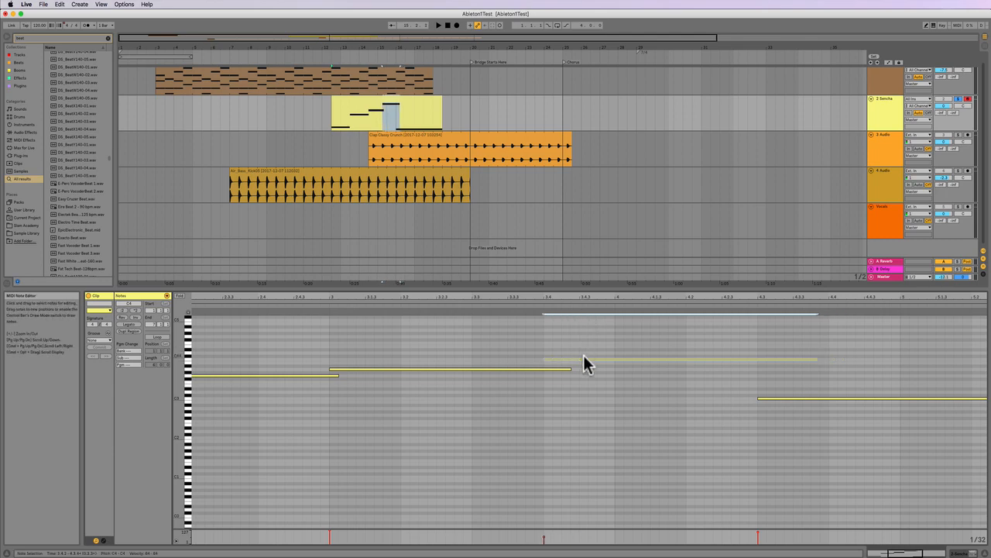
{"action": "left_click", "coordinate": [624, 401]}
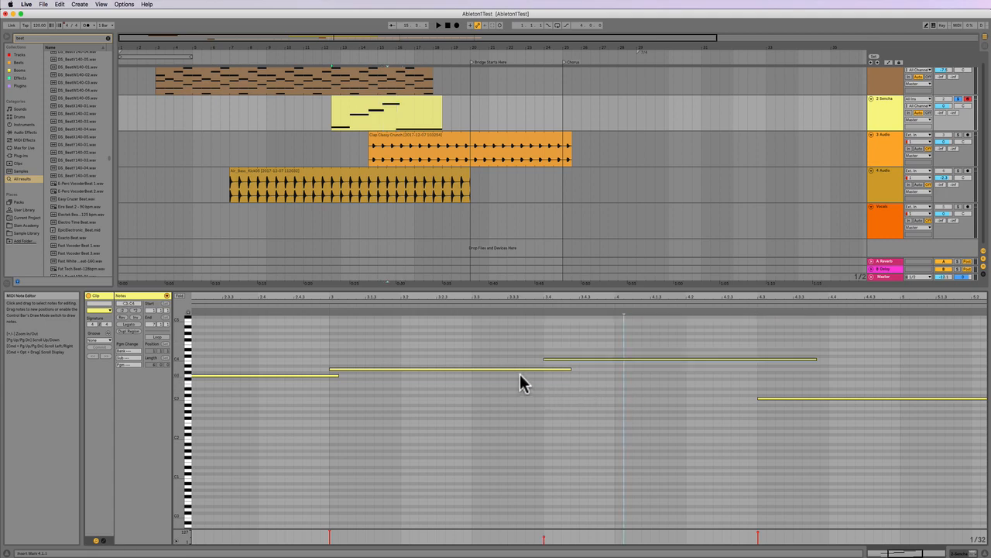
Solo the first track and play its MIDI clip from bar 7, stopping playback just after bar 8
{"action": "left_click", "coordinate": [232, 83]}
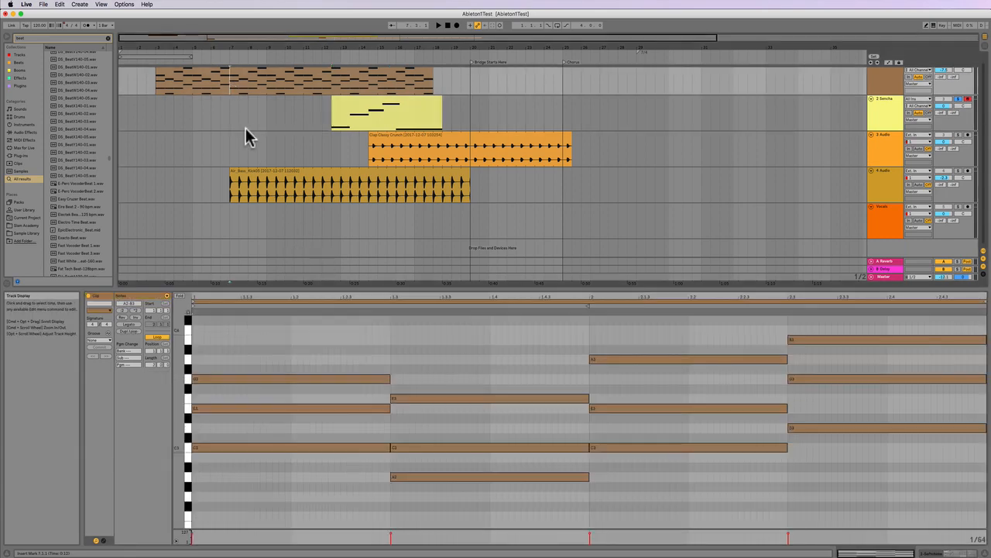
{"action": "scroll", "coordinate": [253, 83], "scroll_direction": "up", "scroll_amount": 1}
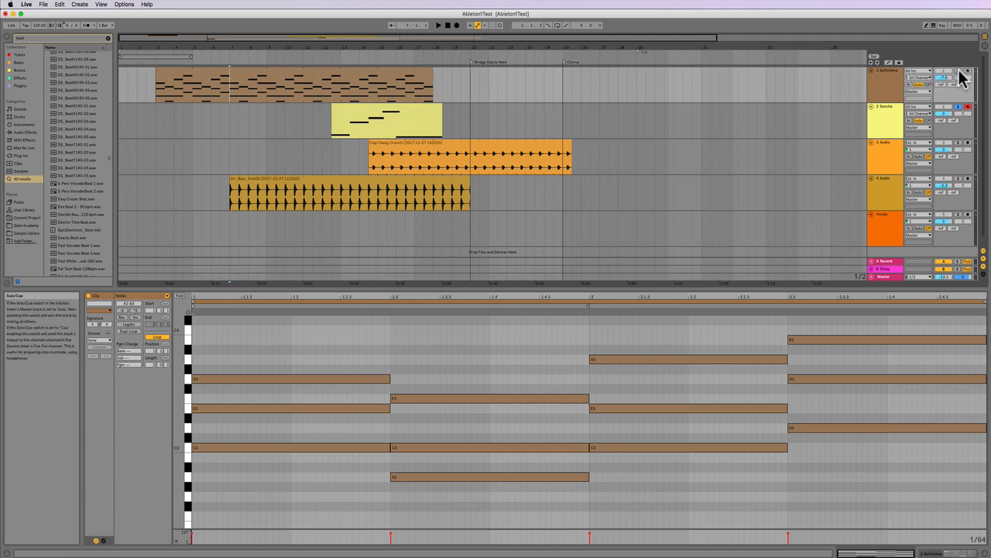
{"action": "key", "text": "space"}
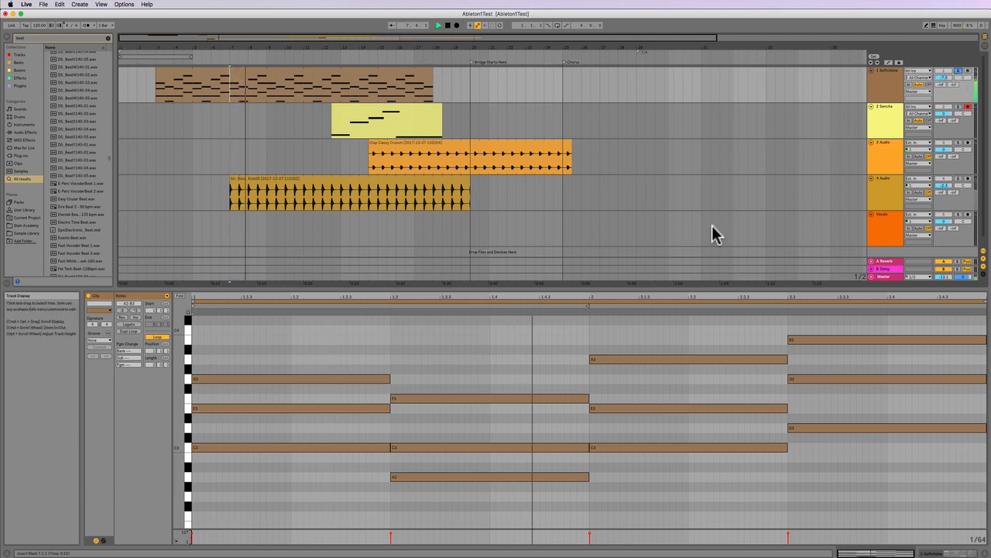
{"action": "key", "text": "space"}
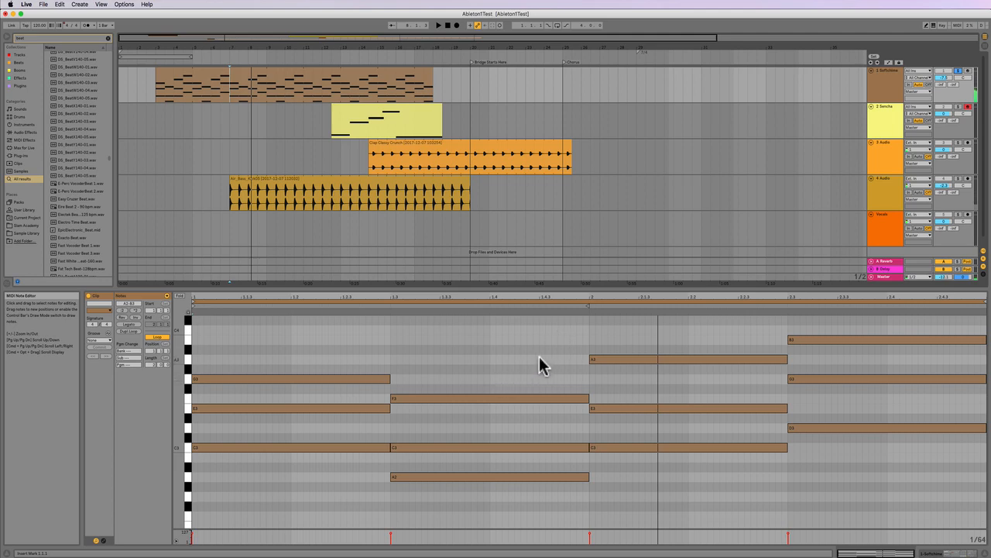
Add an A3 note at beat 1.3 in the first track's clip, lengthen it, and delete it
{"action": "left_click", "coordinate": [393, 359]}
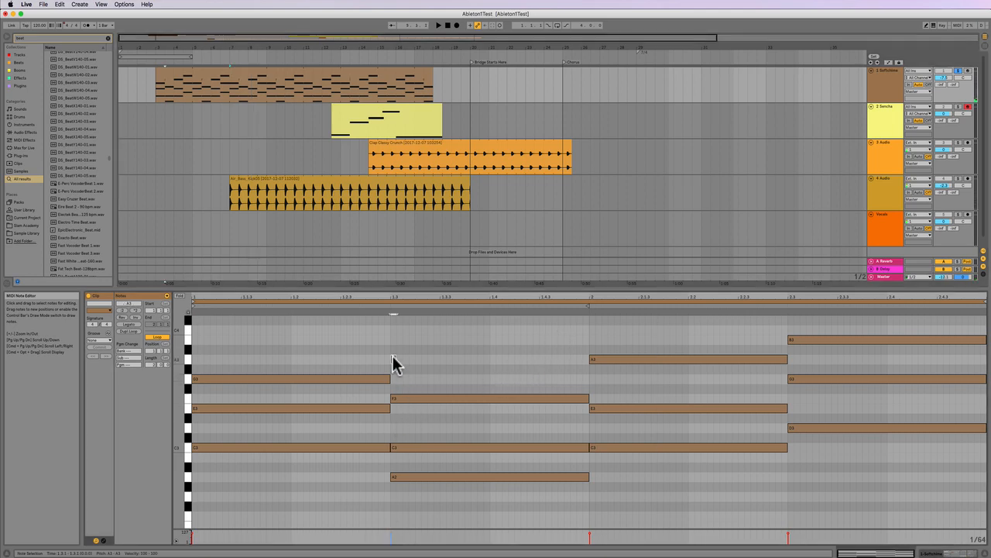
{"action": "left_click_drag", "start_coordinate": [393, 359], "coordinate": [465, 360]}
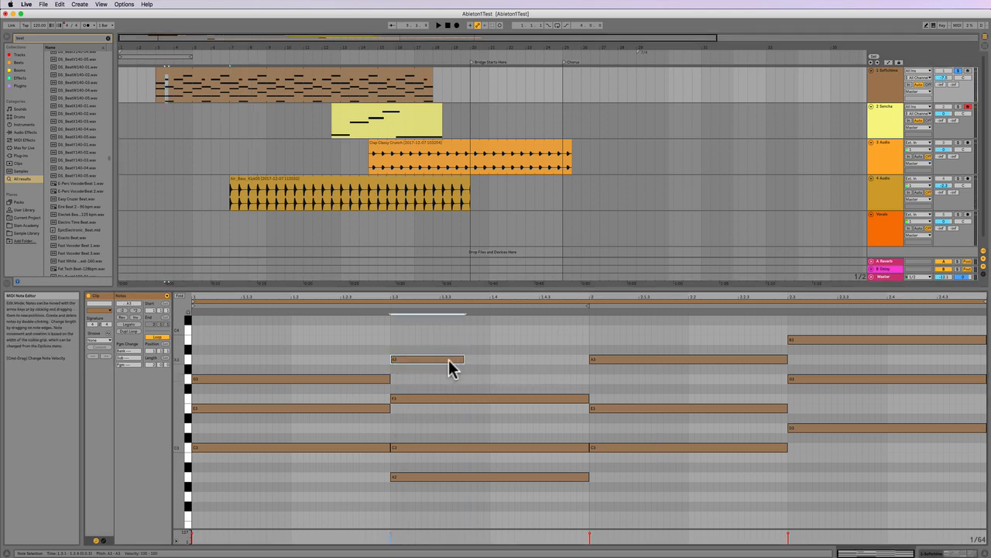
{"action": "double_click", "coordinate": [449, 361]}
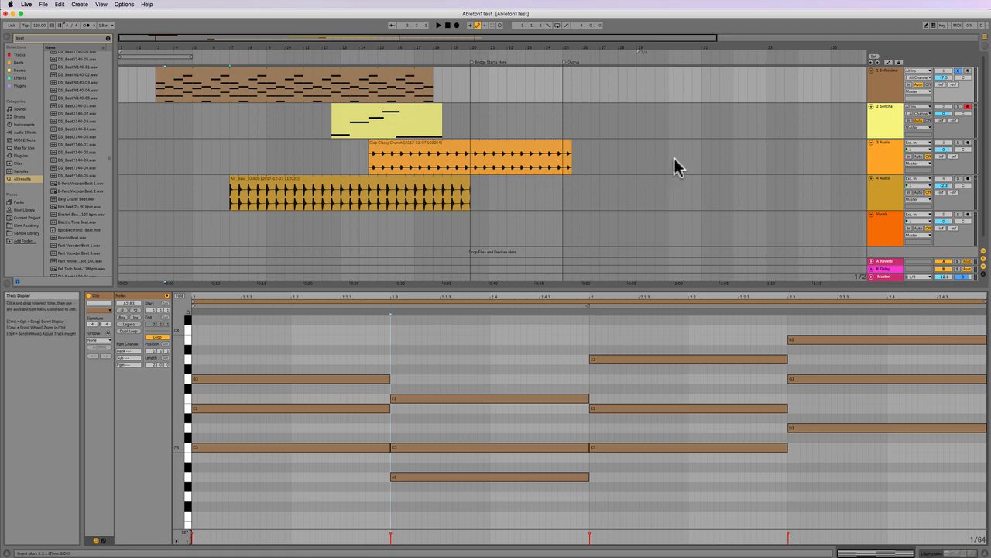
Show the Sencha clip's notes in the note editor and place the insert marker at 3.2.2
{"action": "left_click", "coordinate": [387, 126]}
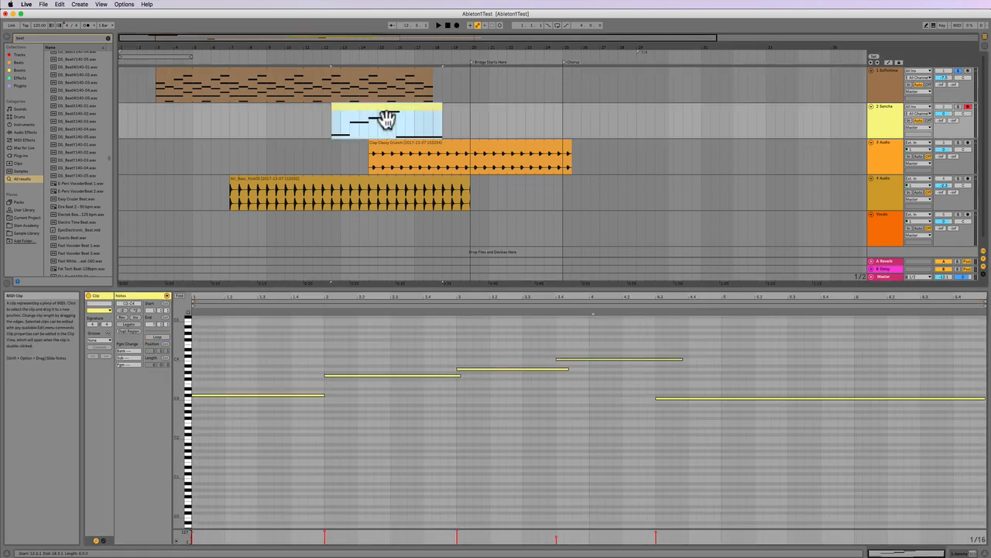
{"action": "left_click", "coordinate": [498, 361]}
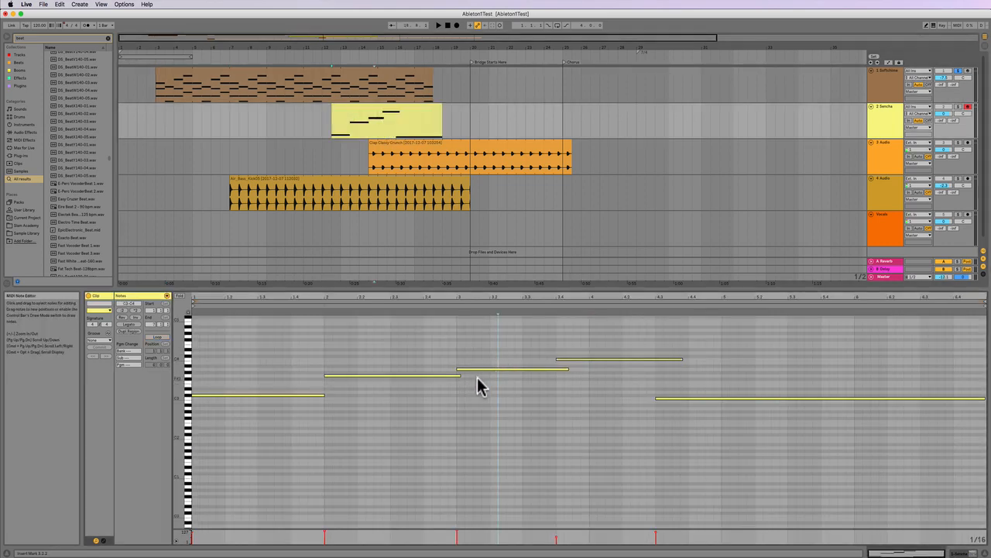